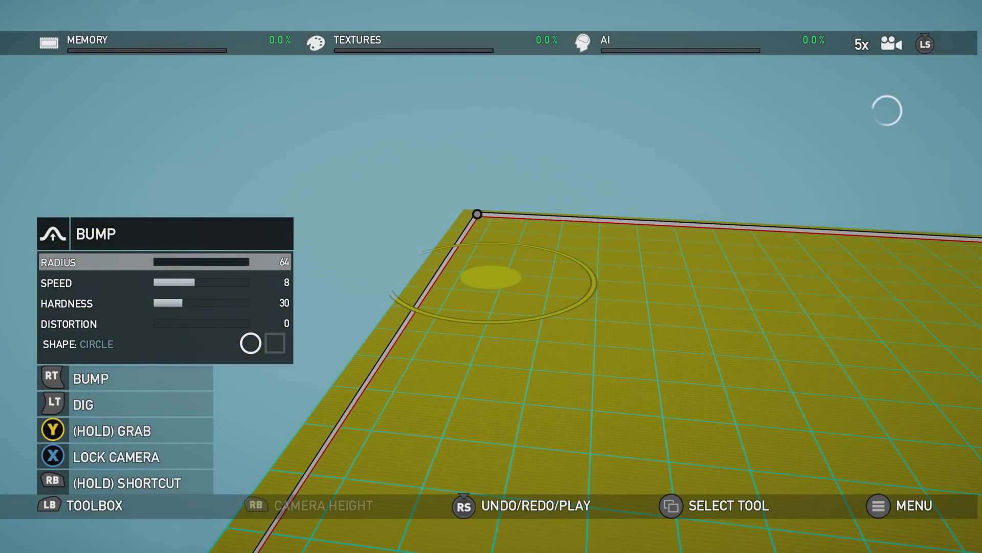
# Raise the Bump brush speed to 16 and sculpt the flat ground into broad rolling hills.
pyautogui.press('Down')
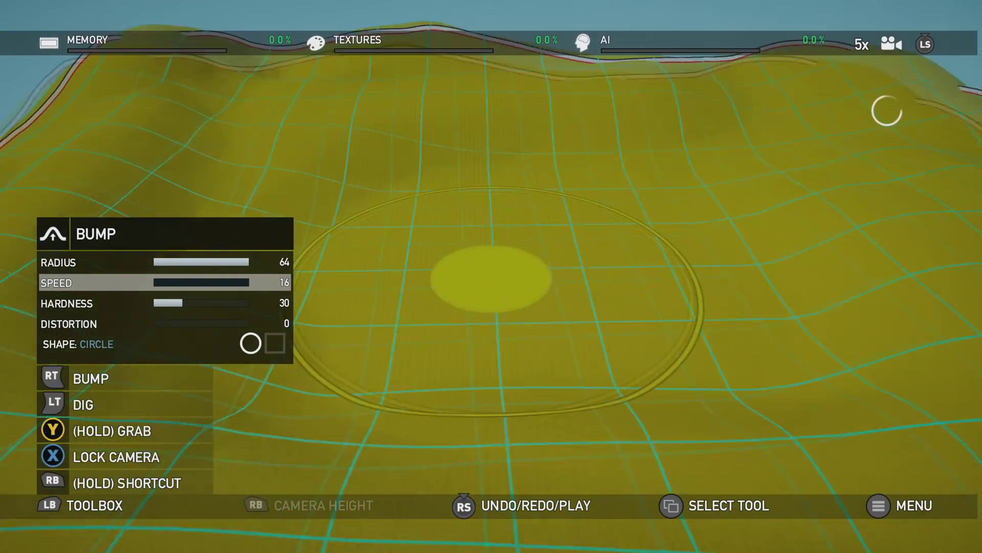
pyautogui.press('Tab')
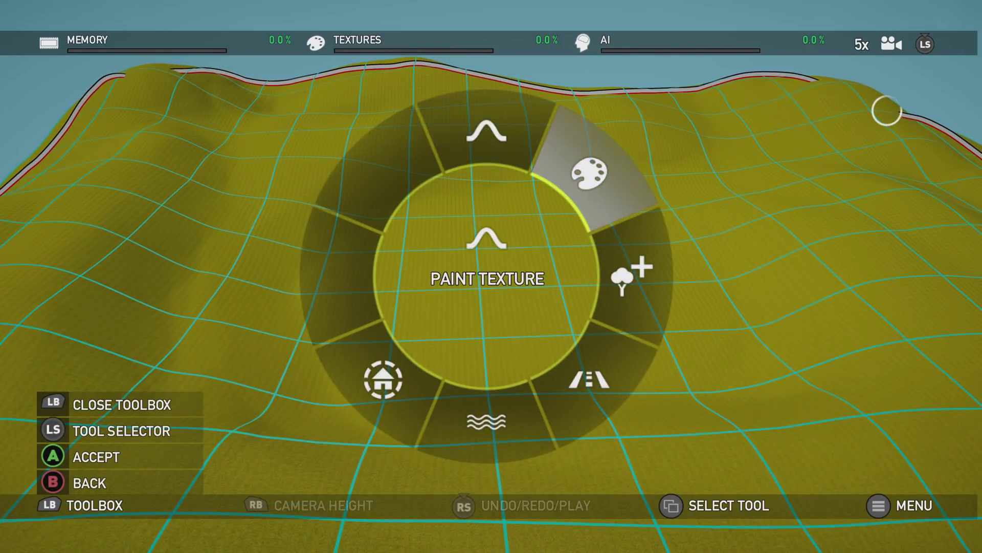
# Switch to the Noise tool and enlarge its brush radius to 53.
pyautogui.press('Return')
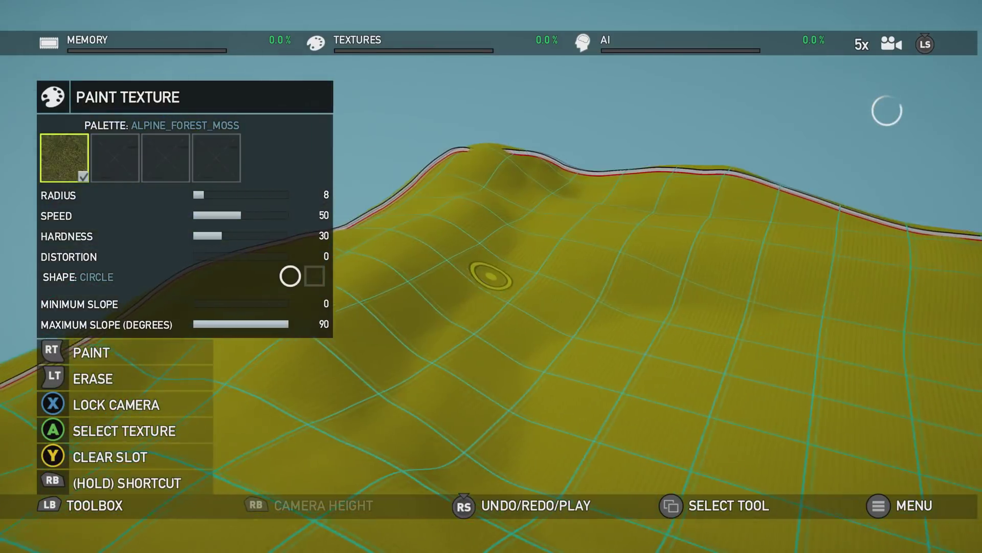
pyautogui.press('Tab')
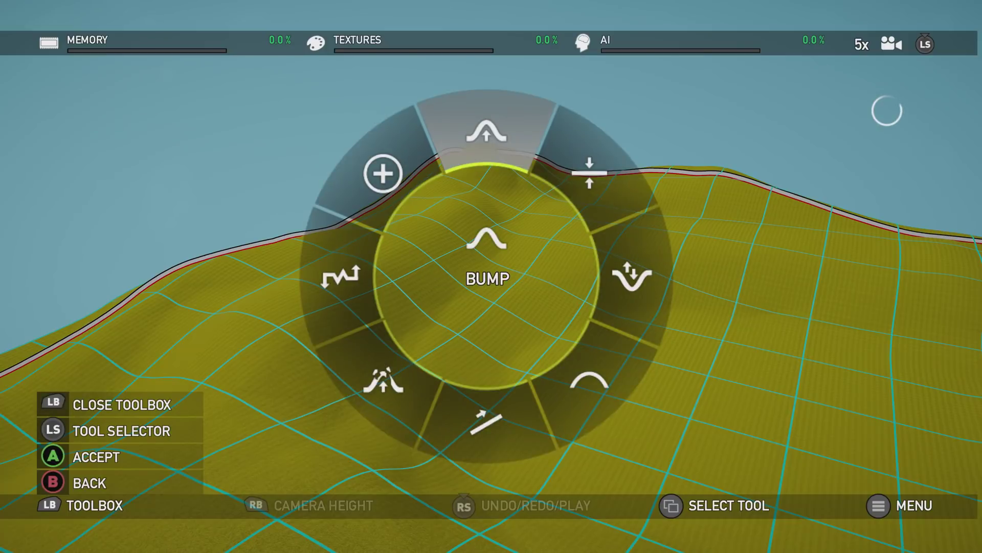
pyautogui.press('Return')
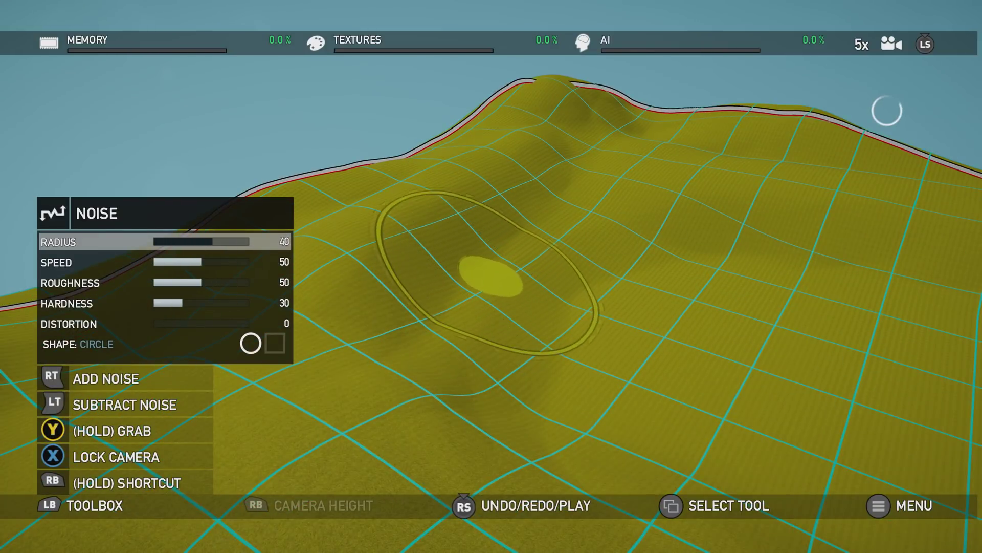
pyautogui.press('Right')
pyautogui.press('Right')
pyautogui.press('Right')
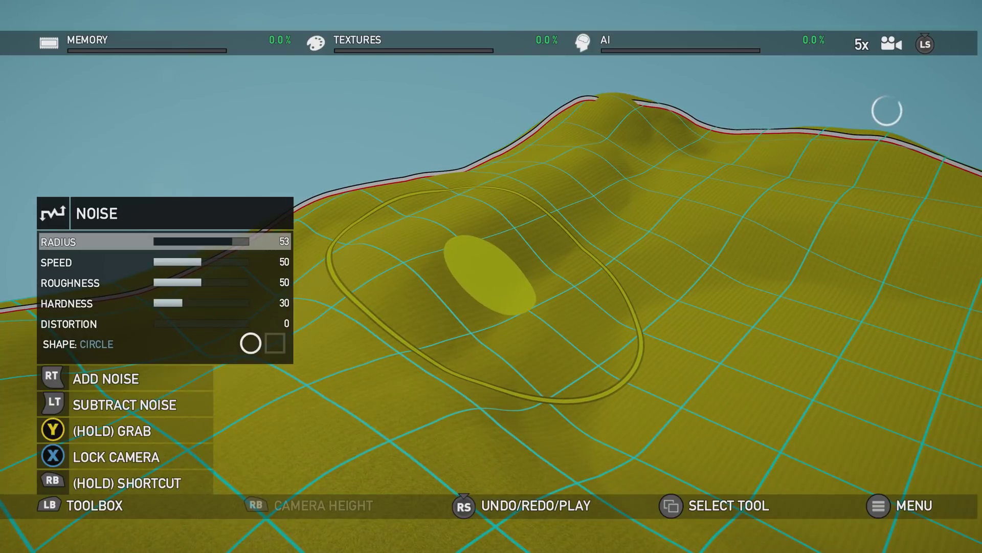
# Roughen the hills into craggy mountain ridges with the Noise brush, working around the terrain.
pyautogui.press('a')
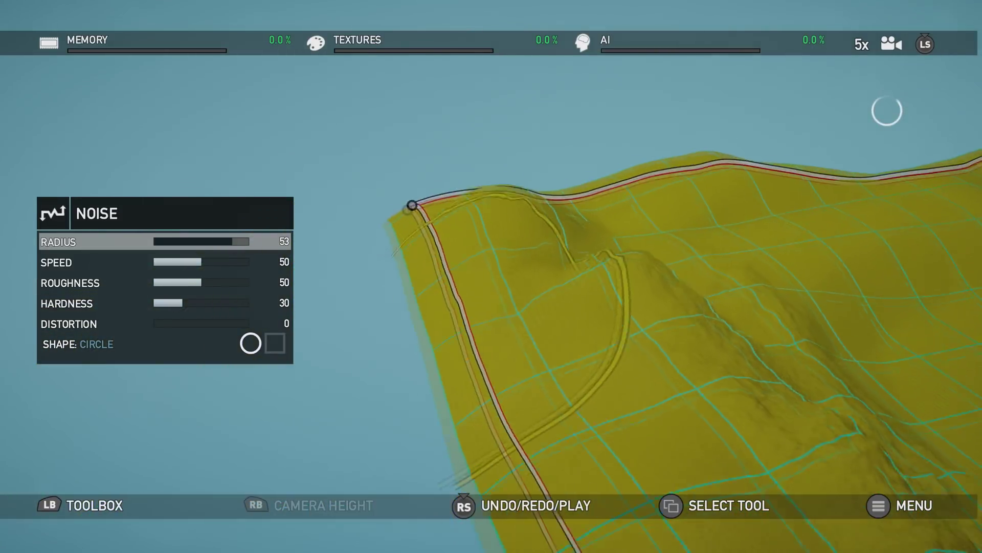
pyautogui.press('s')
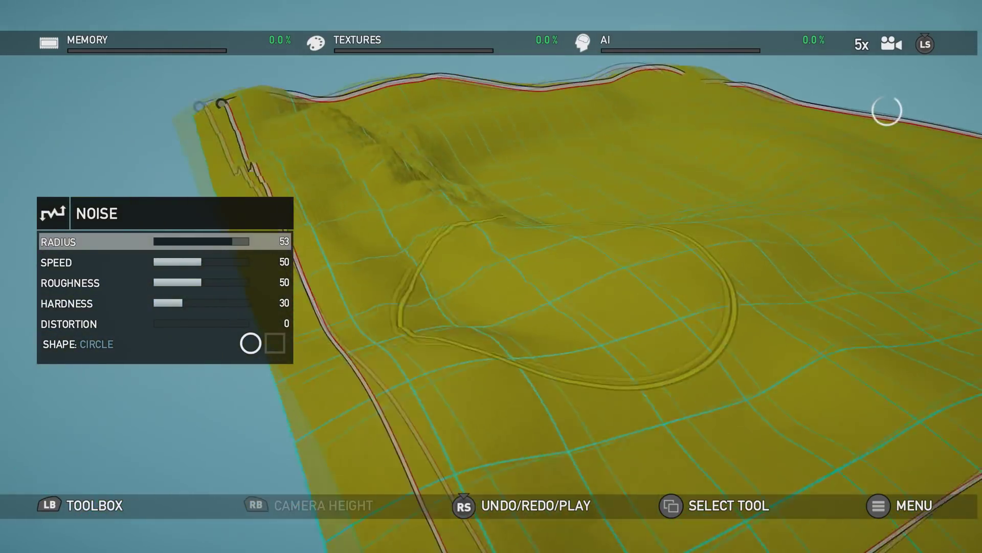
pyautogui.press('a')
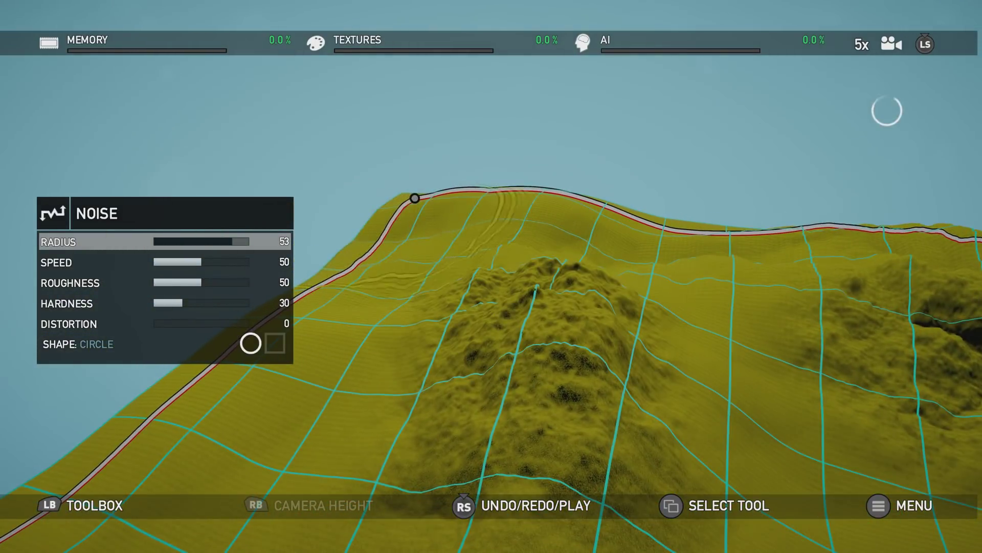
pyautogui.press('a')
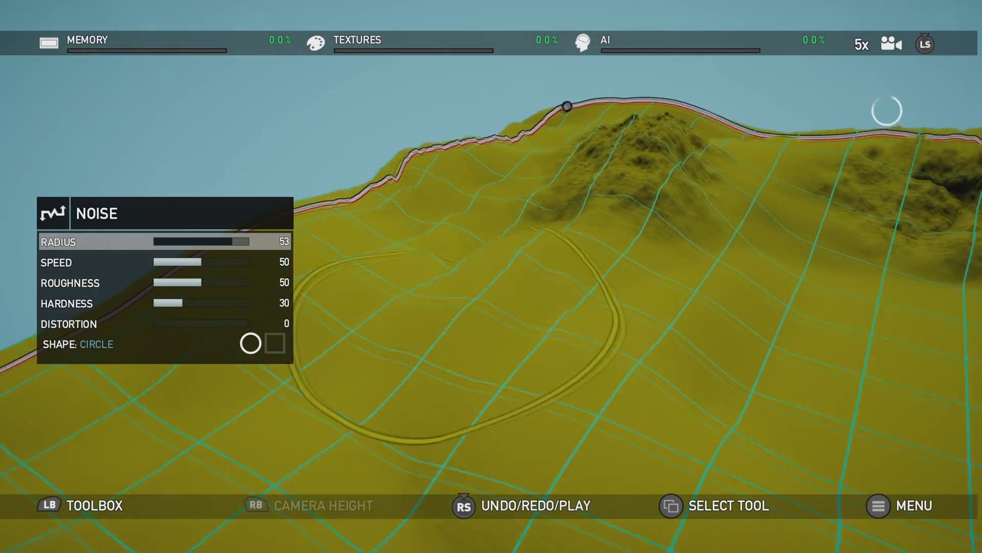
pyautogui.press('w')
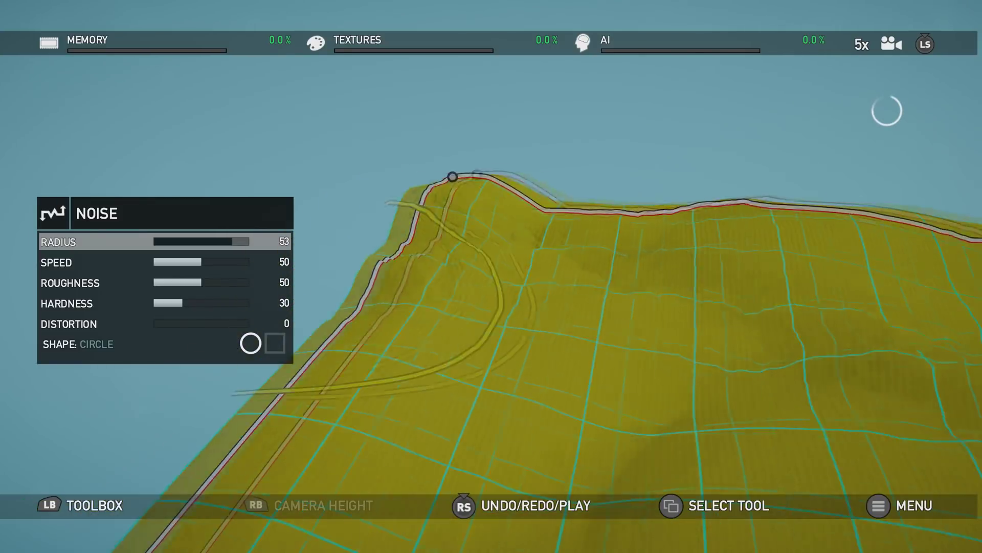
pyautogui.press('a')
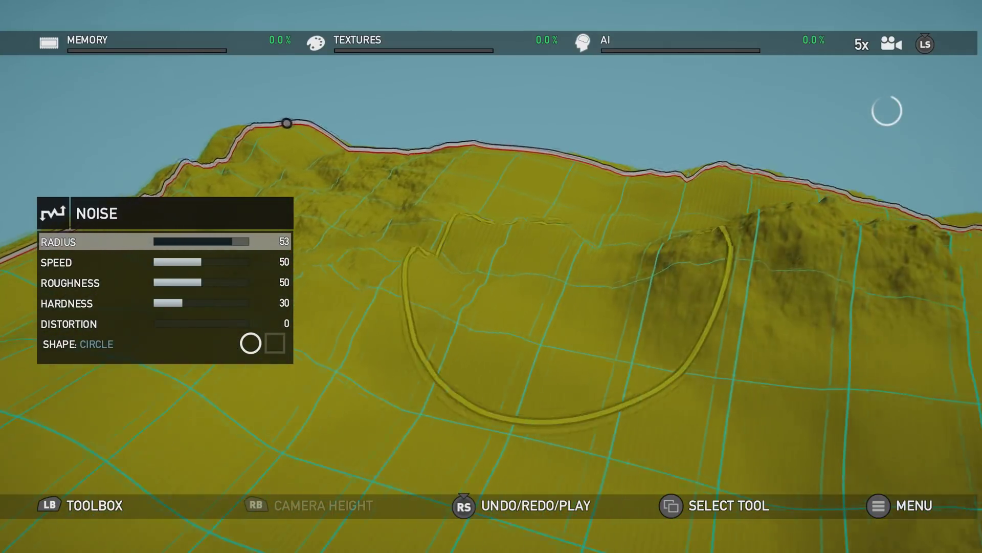
pyautogui.press('d')
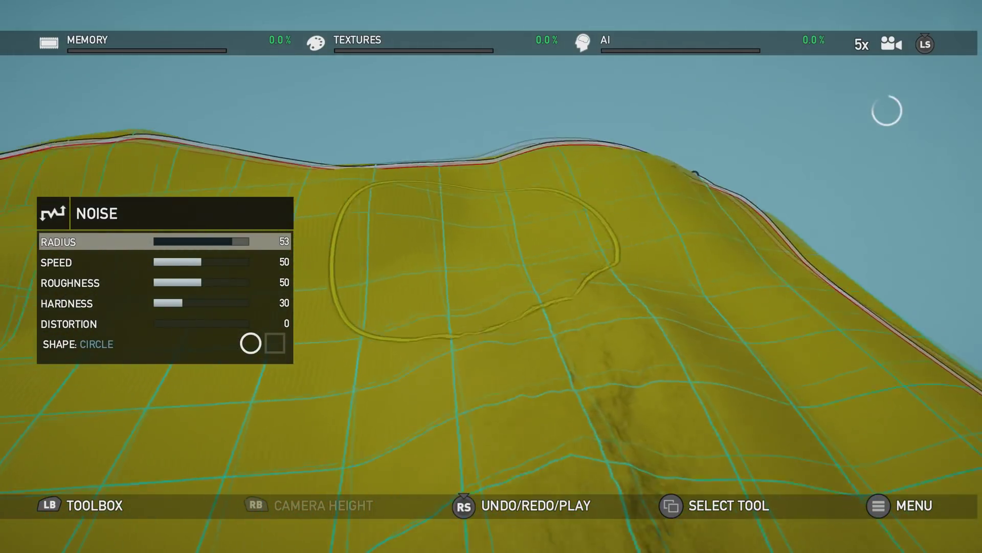
pyautogui.press('d')
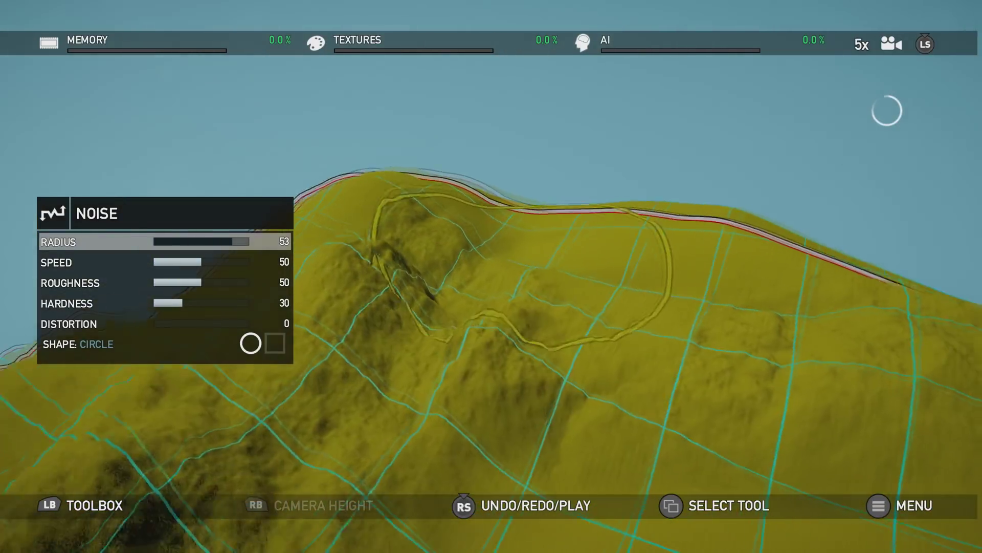
pyautogui.press('d')
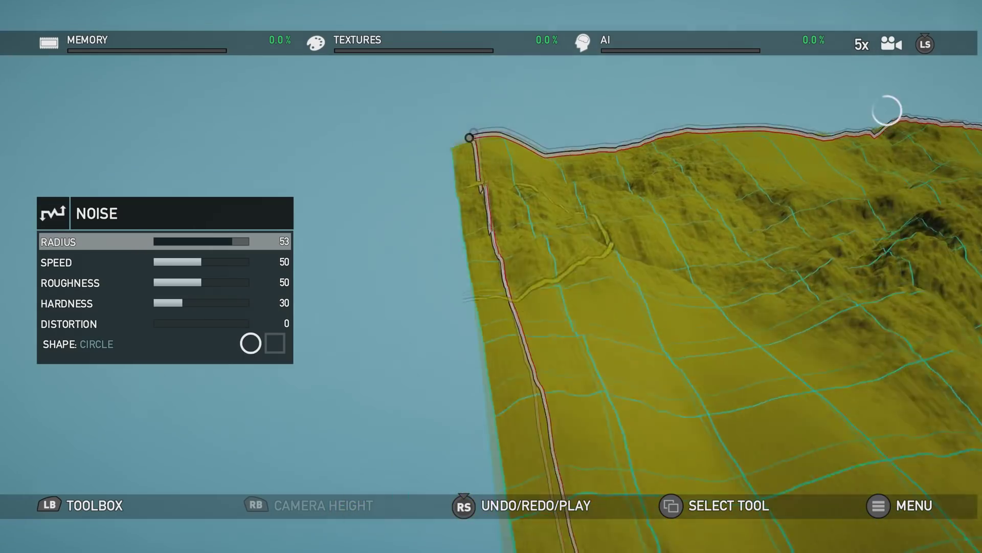
pyautogui.press('d')
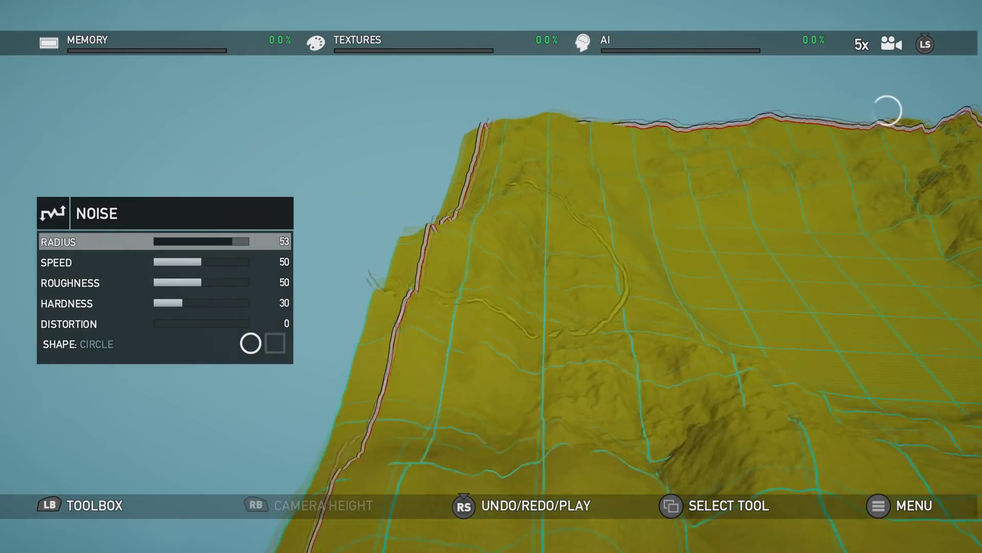
pyautogui.press('d')
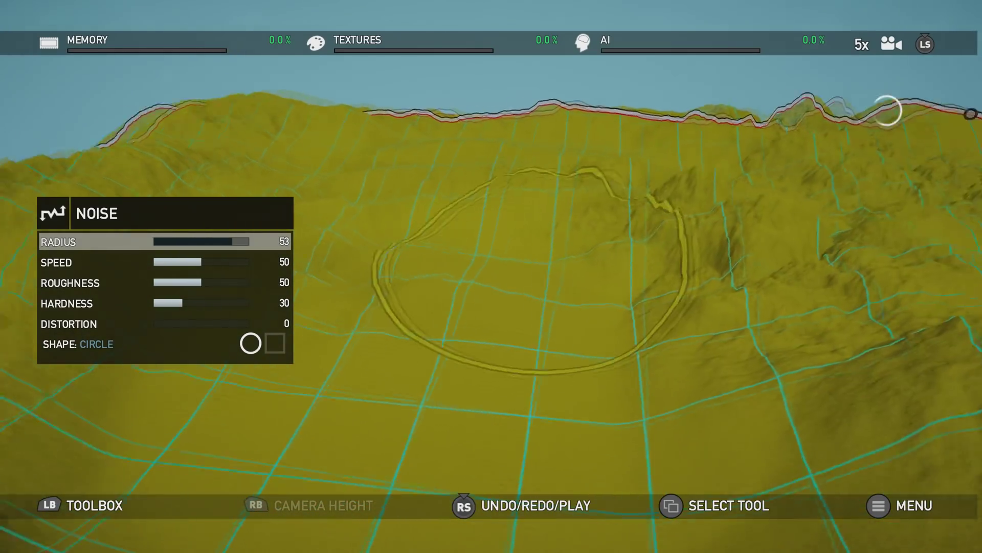
pyautogui.scroll(5, 491, 277)
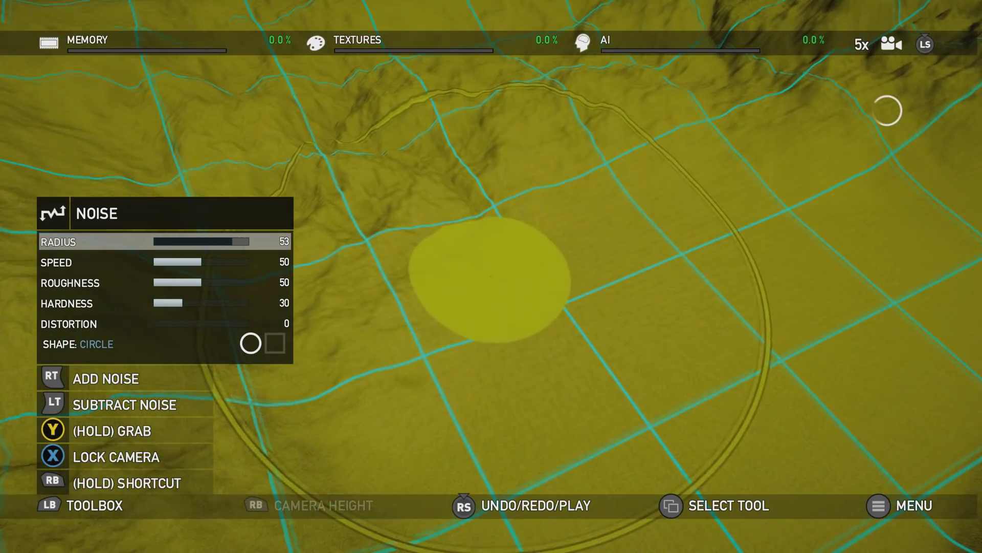
pyautogui.scroll(-5, 491, 277)
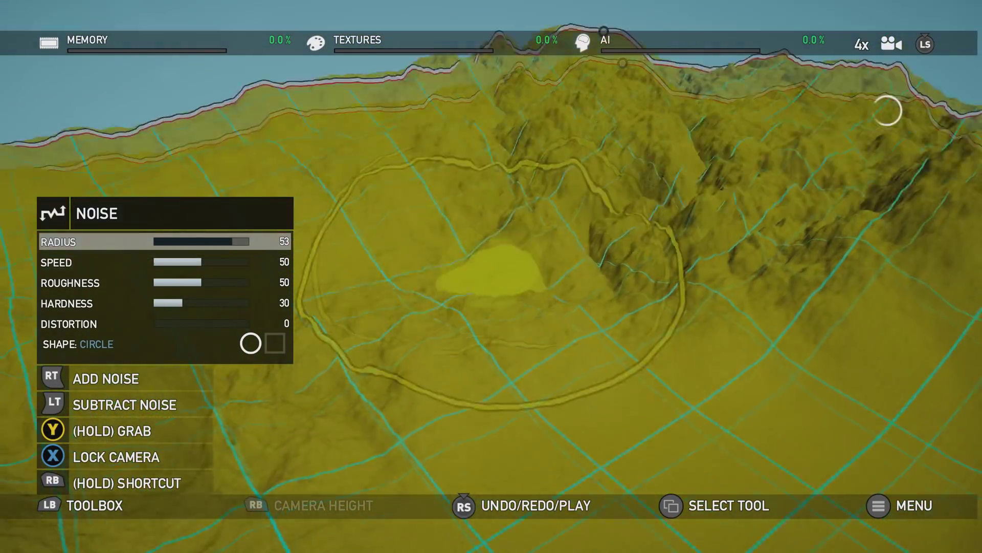
pyautogui.scroll(5, 491, 277)
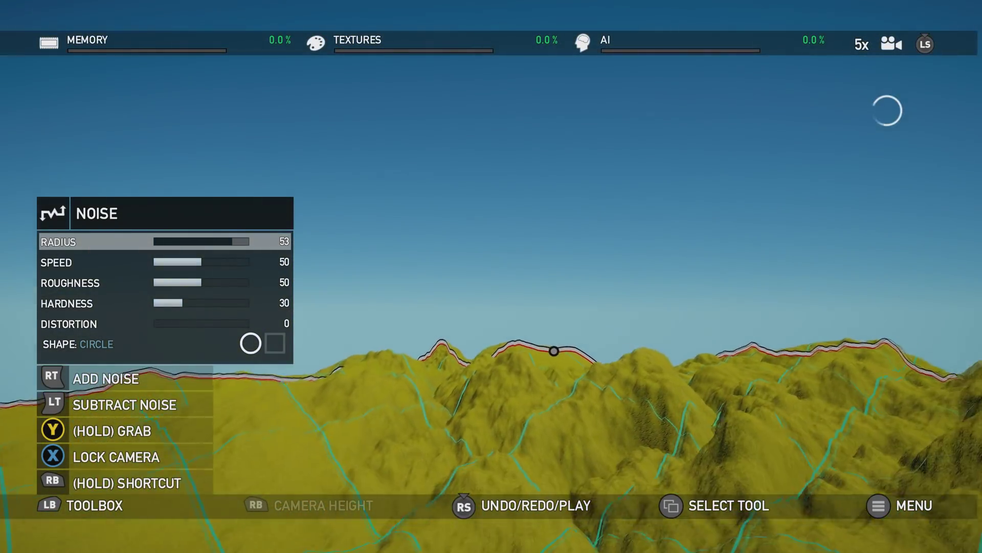
pyautogui.scroll(5, 491, 277)
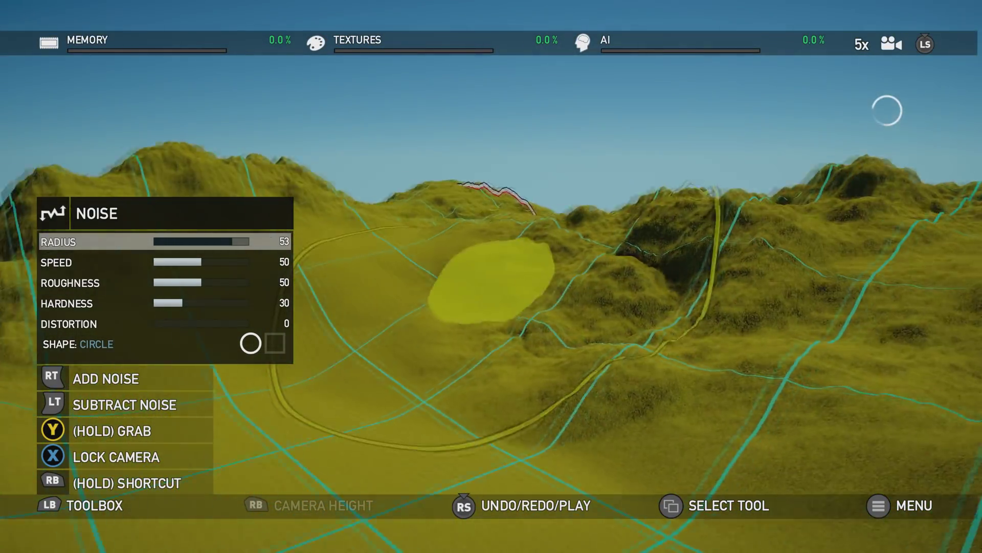
pyautogui.scroll(-5, 491, 276)
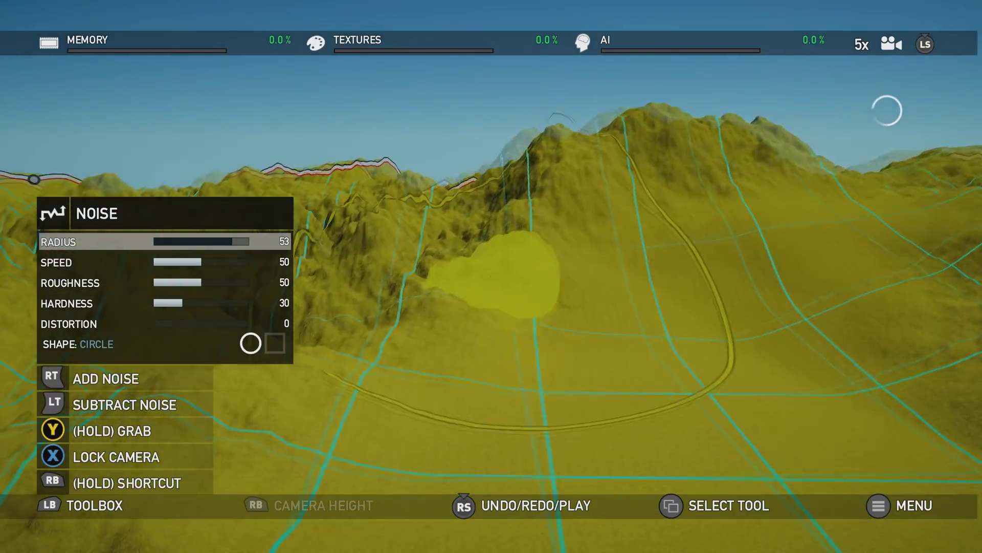
pyautogui.scroll(-5, 491, 276)
# Select the Paint Texture tool from the Toolbox.
pyautogui.press('Tab')
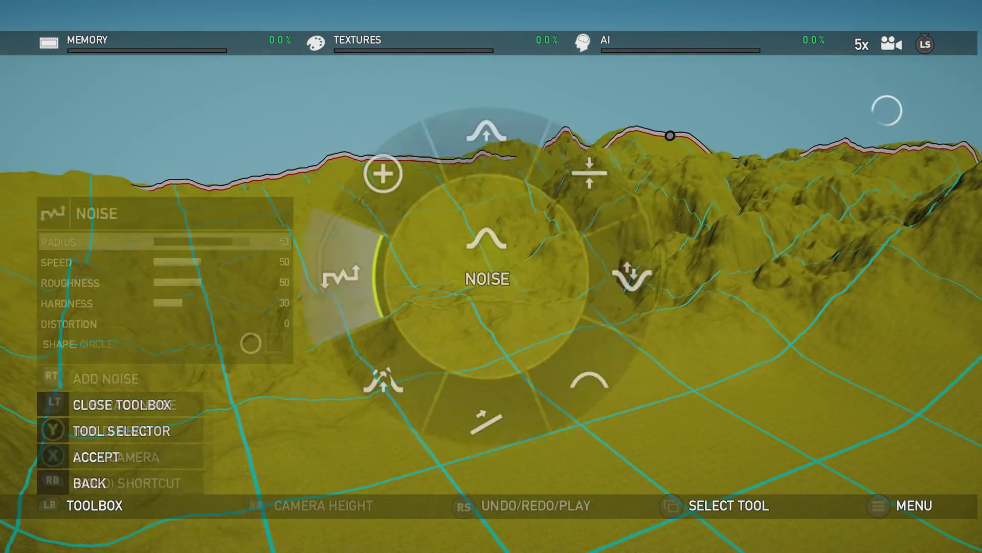
pyautogui.press('Right')
pyautogui.press('Left')
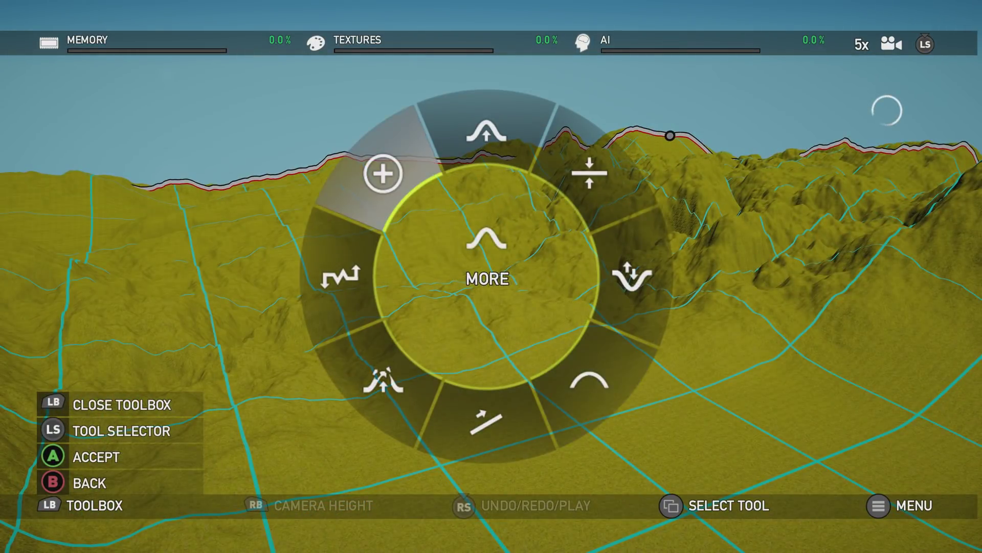
pyautogui.press('Down')
pyautogui.press('Down')
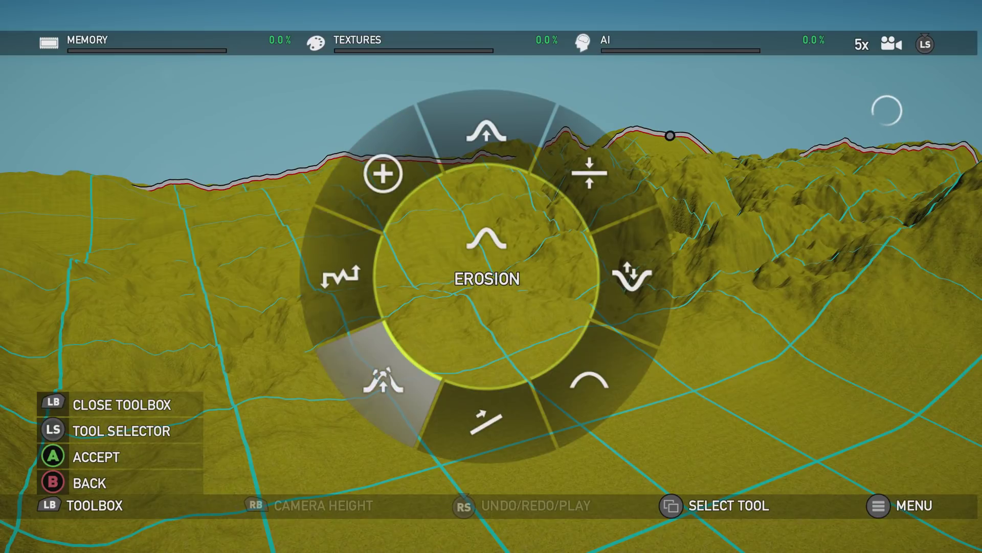
pyautogui.press('Up')
pyautogui.press('Right')
pyautogui.press('Return')
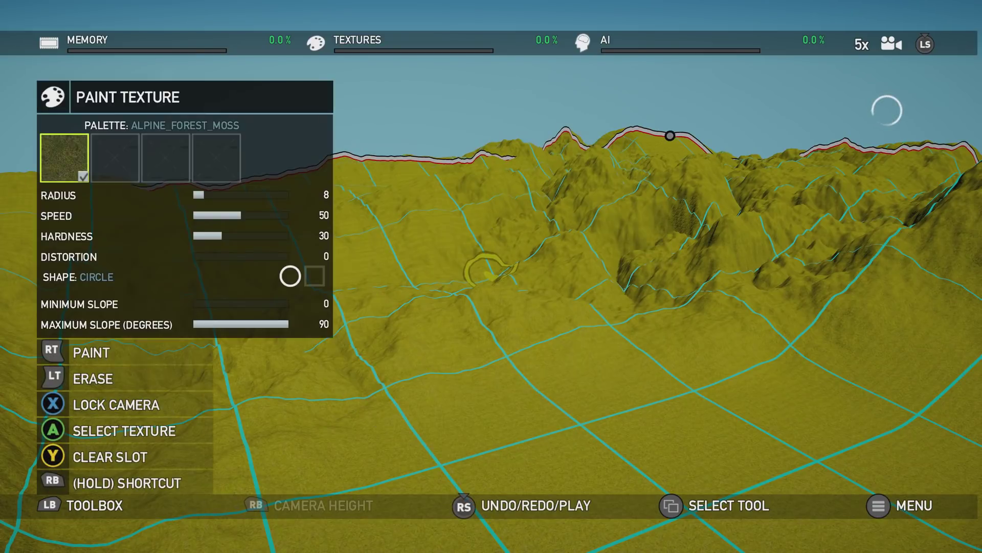
# Load ROCK_CLIFF_04 into the second texture palette slot.
pyautogui.press('Return')
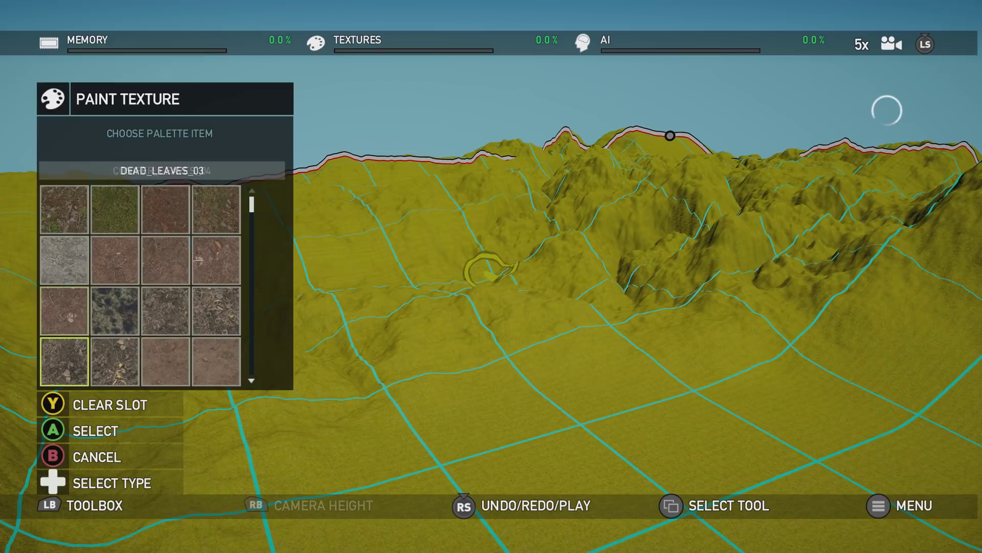
pyautogui.press('Down')
pyautogui.press('Down')
pyautogui.press('Down')
pyautogui.press('Down')
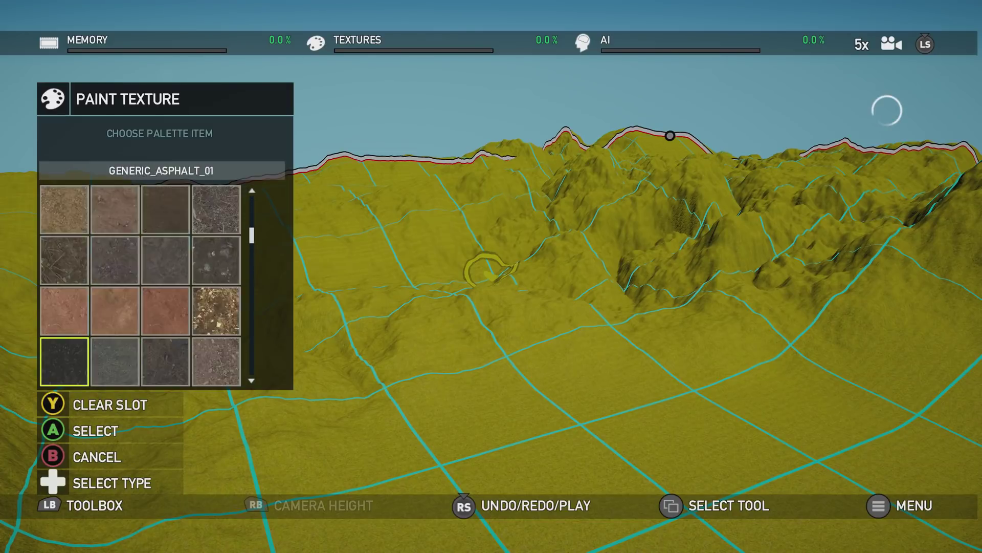
pyautogui.press('Down')
pyautogui.press('Down')
pyautogui.press('Down')
pyautogui.press('Right')
pyautogui.press('Down')
pyautogui.press('Down')
pyautogui.press('Down')
pyautogui.press('Down')
pyautogui.press('Down')
pyautogui.press('Down')
pyautogui.press('Down')
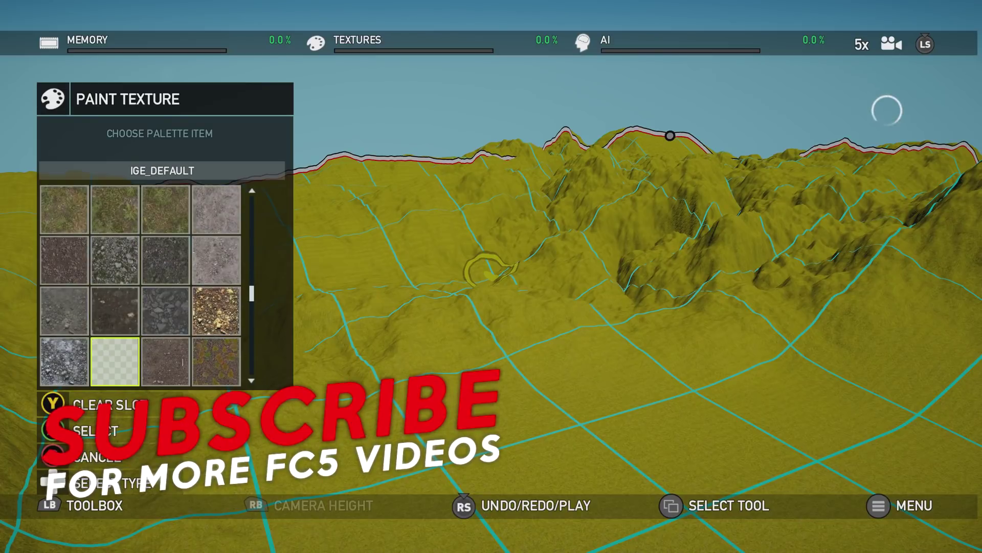
pyautogui.press('Down')
pyautogui.press('Down')
pyautogui.press('Down')
pyautogui.press('Down')
pyautogui.press('Down')
pyautogui.press('Down')
pyautogui.press('Down')
pyautogui.press('Down')
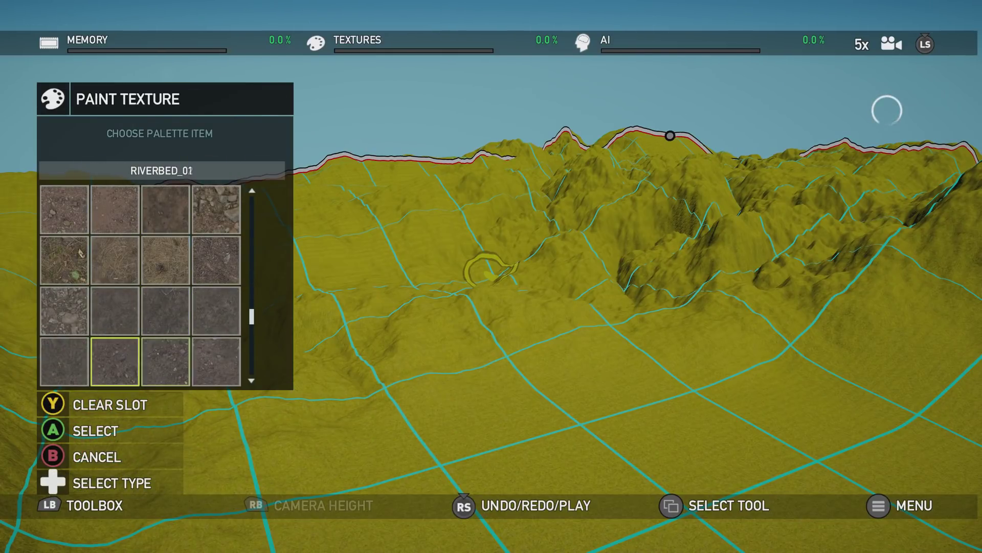
pyautogui.press('Down')
pyautogui.press('Down')
pyautogui.press('Down')
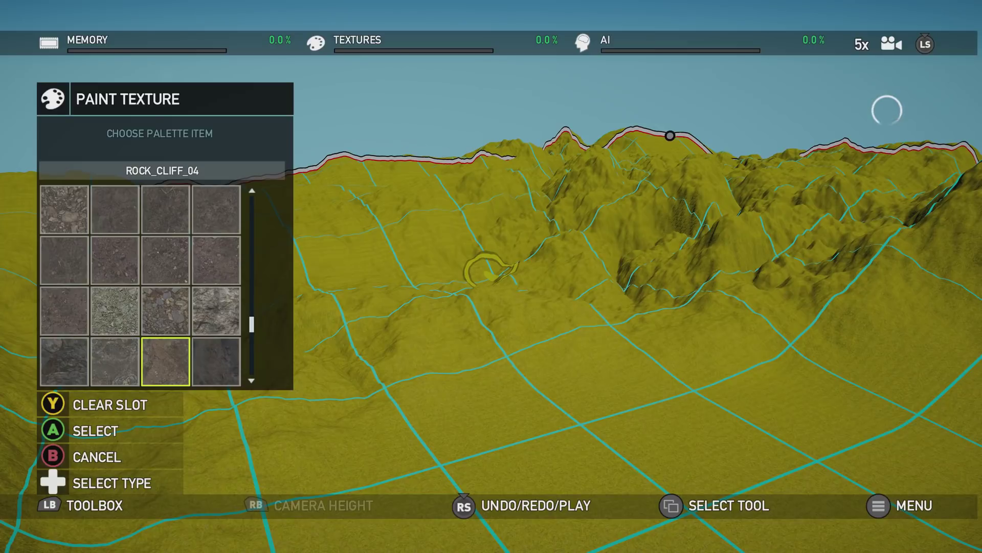
pyautogui.press('Return')
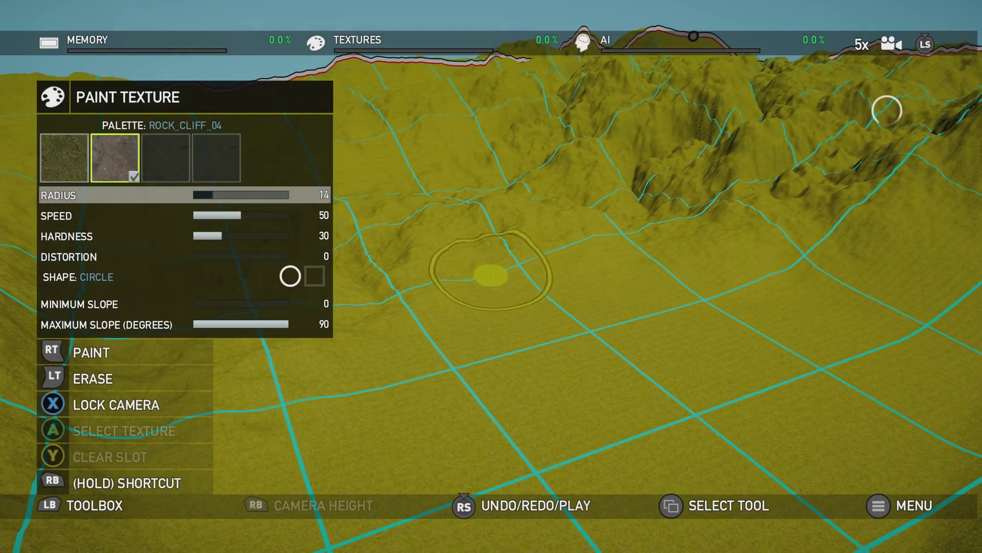
# Set brush radius 62 and minimum slope about 30, then paint ROCK_CLIFF_04 over the steep slopes.
pyautogui.press('Right')
pyautogui.press('Right')
pyautogui.press('Right')
pyautogui.press('Right')
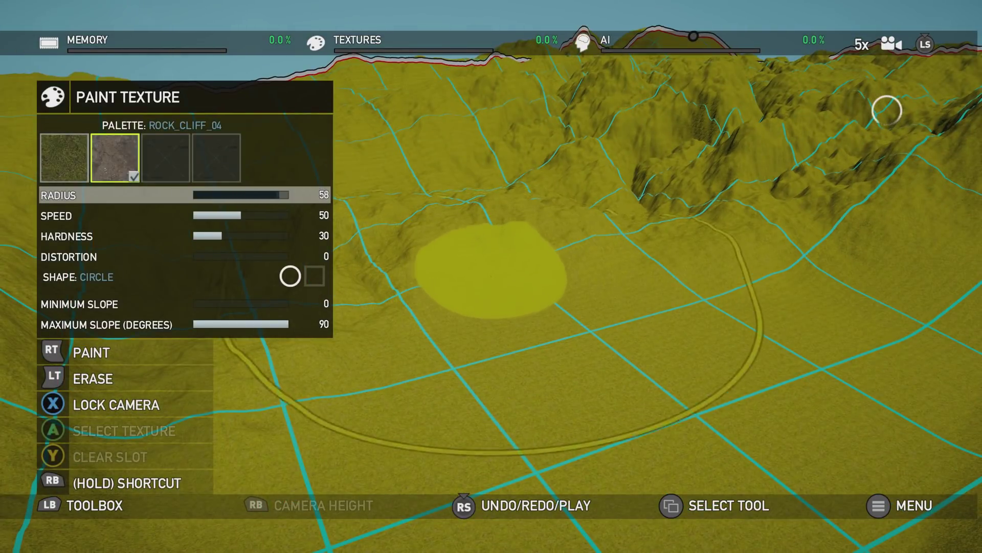
pyautogui.press('Down')
pyautogui.press('Down')
pyautogui.press('Down')
pyautogui.press('Down')
pyautogui.press('Down')
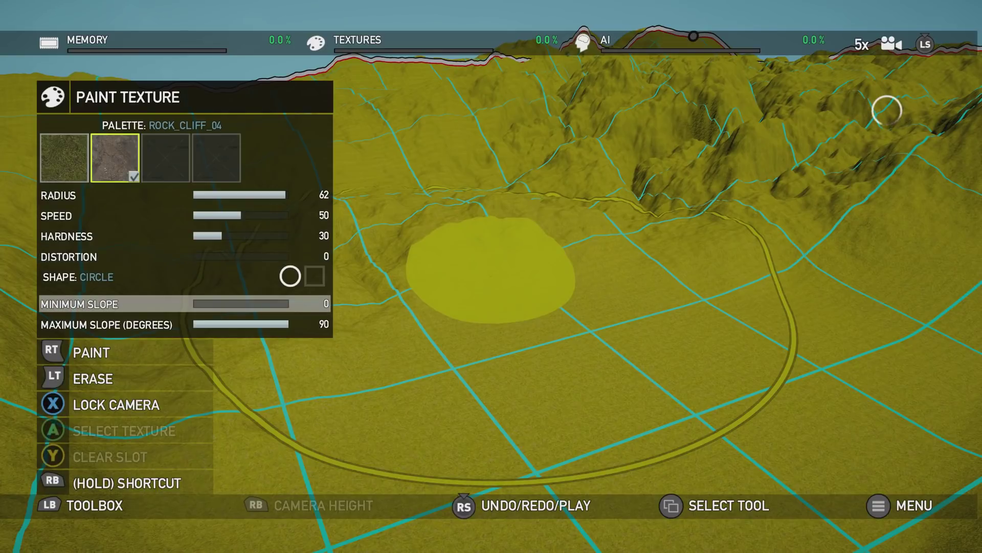
pyautogui.press('Right')
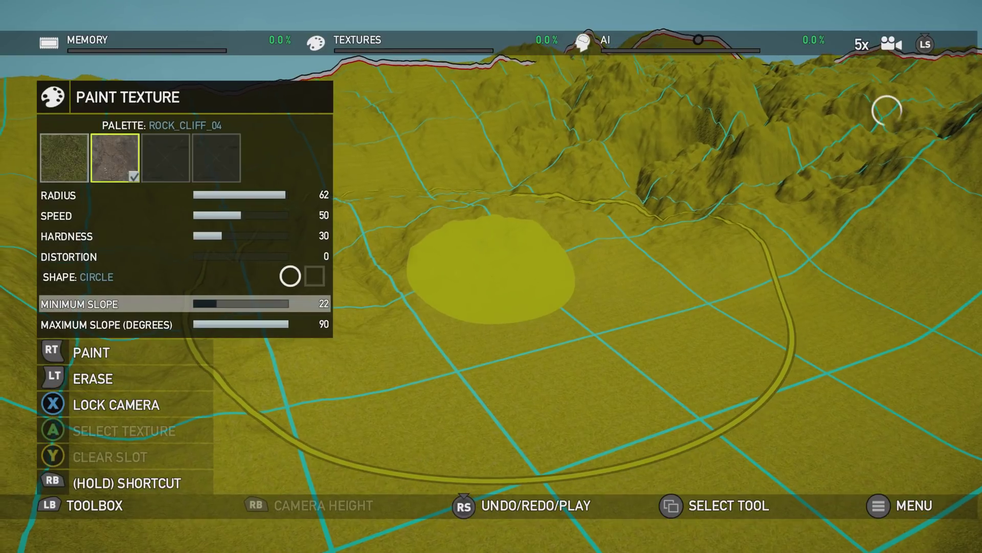
pyautogui.press('Right')
pyautogui.press('Right')
pyautogui.press('Right')
pyautogui.press('Right')
pyautogui.press('Right')
pyautogui.press('Right')
pyautogui.press('Right')
pyautogui.press('Right')
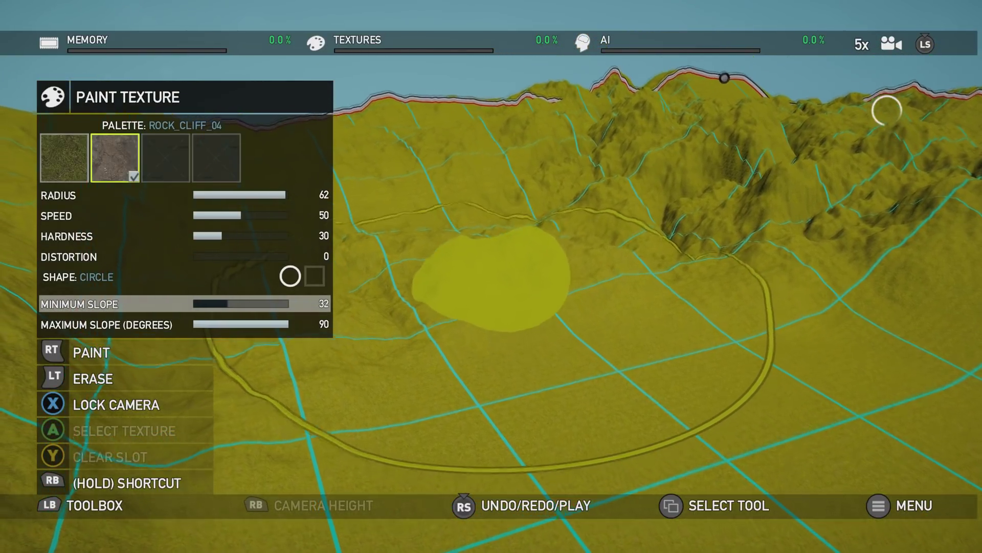
pyautogui.press('Left')
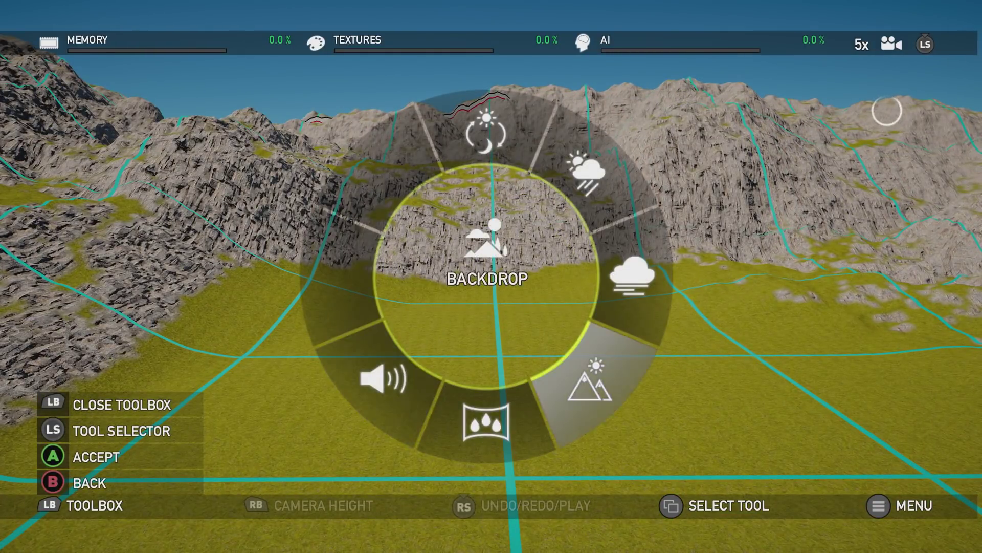
# Set the backdrop to MOUNTAIN, then bring up the Add New Objects category list.
pyautogui.press('Return')
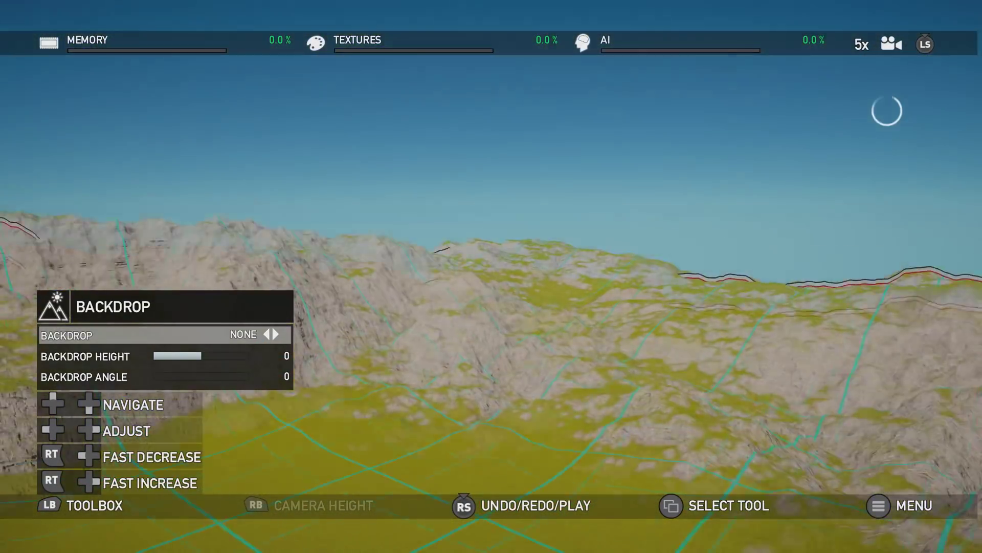
pyautogui.press('Right')
pyautogui.press('Right')
pyautogui.press('Right')
pyautogui.press('Right')
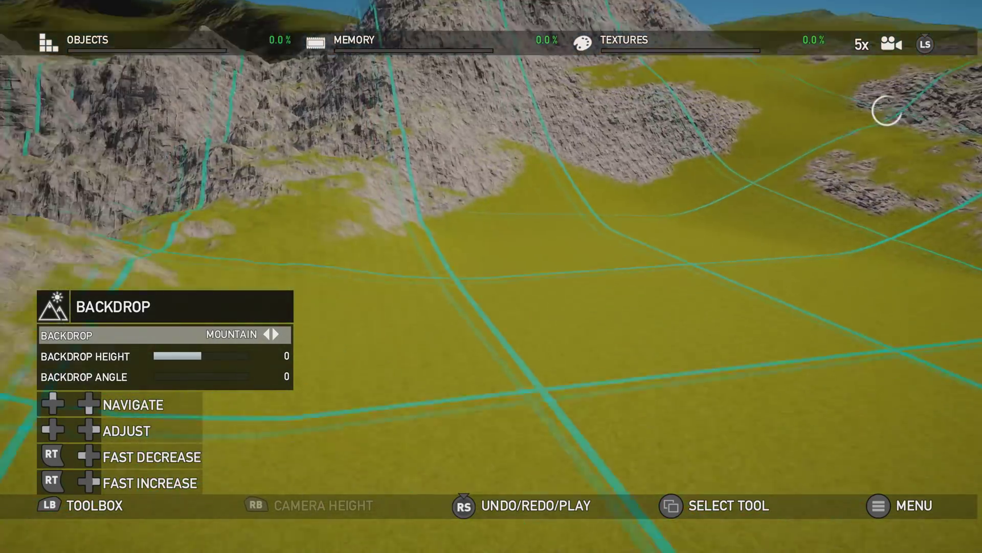
pyautogui.press('Tab')
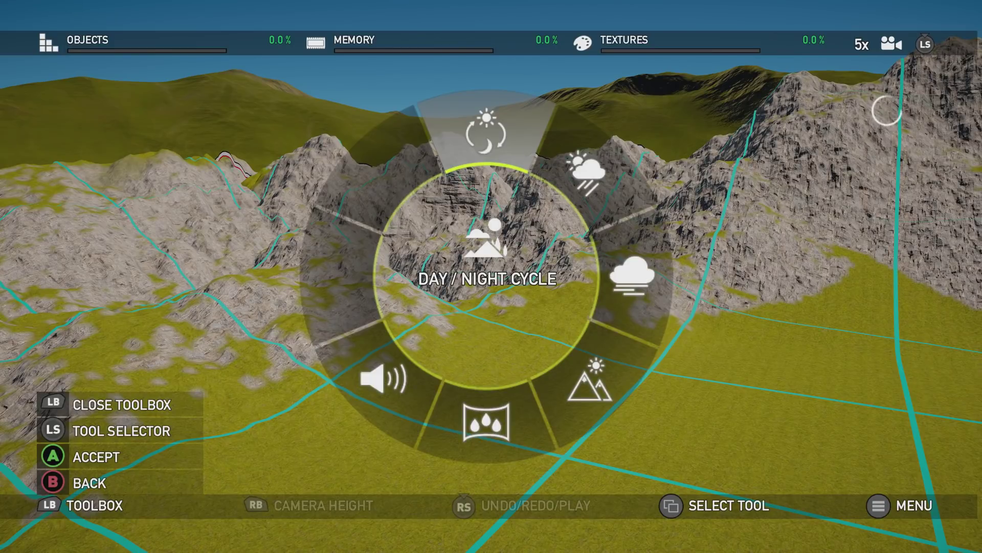
pyautogui.press('Escape')
pyautogui.press('Return')
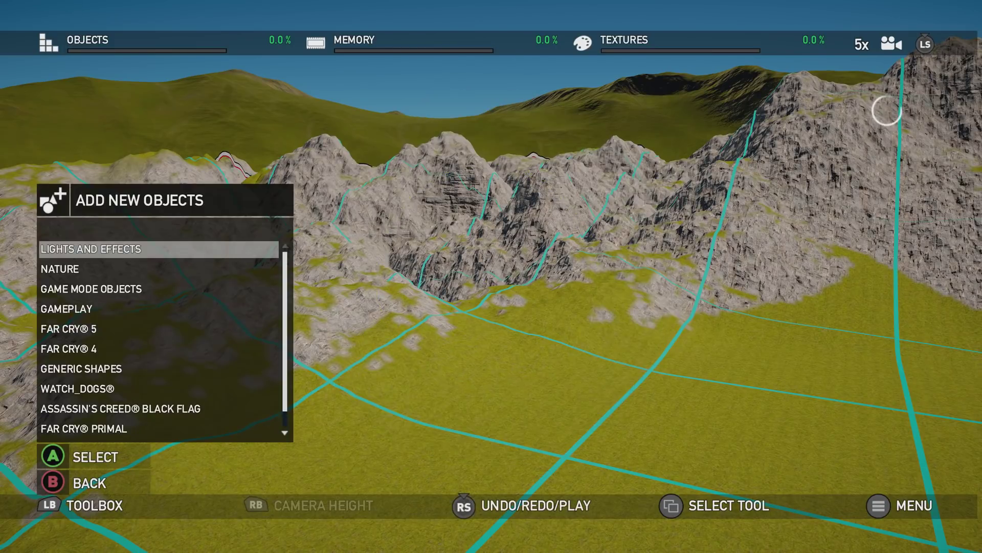